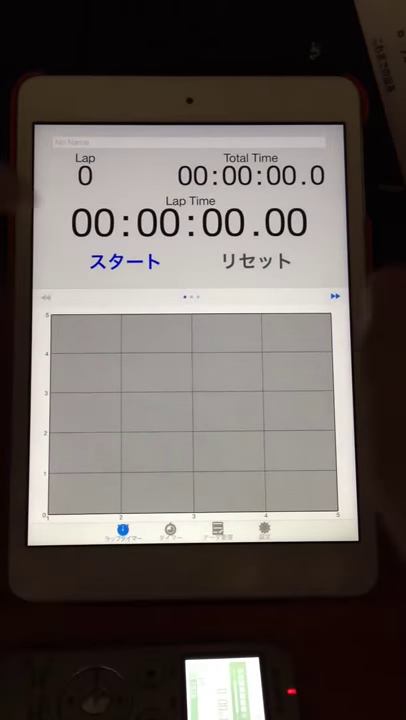
- Start the stopwatch and record a rapid burst of laps
click(125, 261)
click(256, 261)
click(256, 261)
click(256, 261)
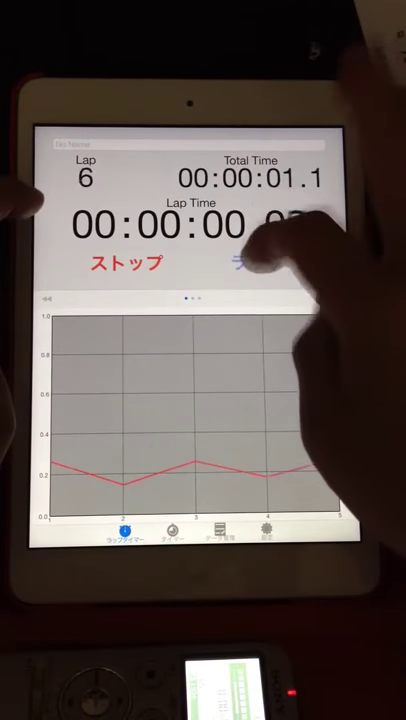
double_click(256, 263)
triple_click(256, 263)
double_click(256, 263)
triple_click(256, 263)
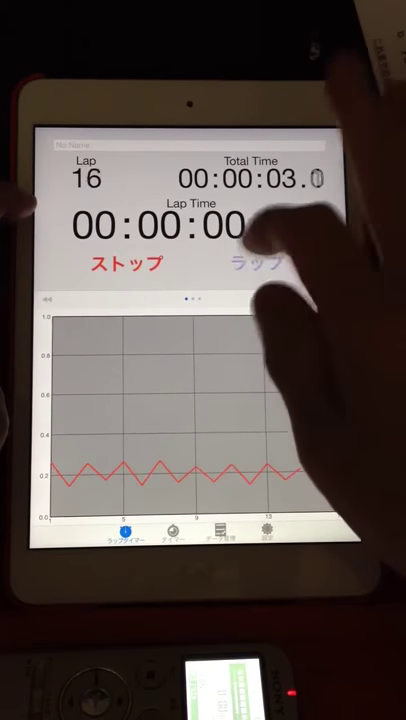
double_click(256, 263)
triple_click(256, 263)
double_click(256, 263)
triple_click(256, 263)
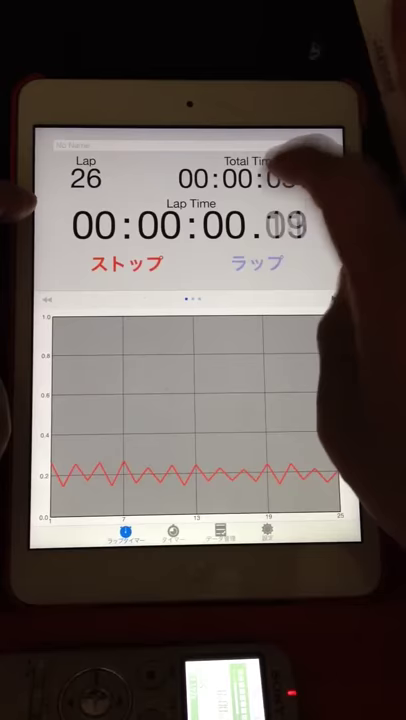
- Record the final laps and stop timing at 34 laps, 6.6 seconds total
double_click(256, 263)
triple_click(256, 263)
double_click(256, 263)
click(256, 263)
click(125, 263)
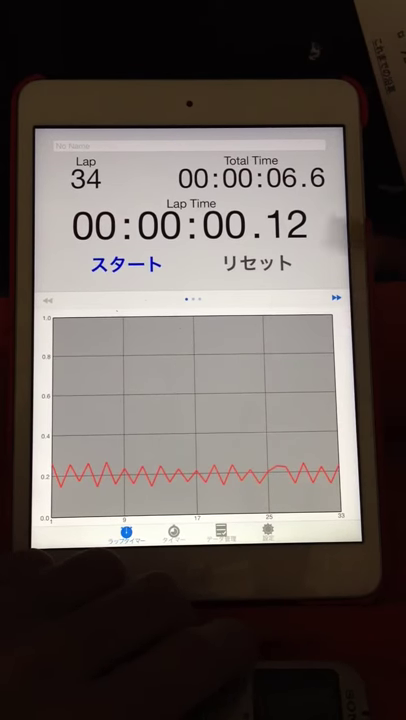
- Bring up the individual lap-time list beside the graph and scroll through it
drag(330, 420, 130, 420)
drag(300, 480, 300, 340)
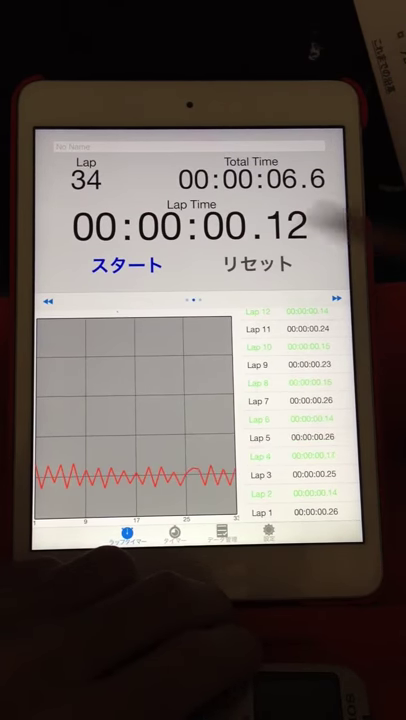
scroll(290, 420, up, 5)
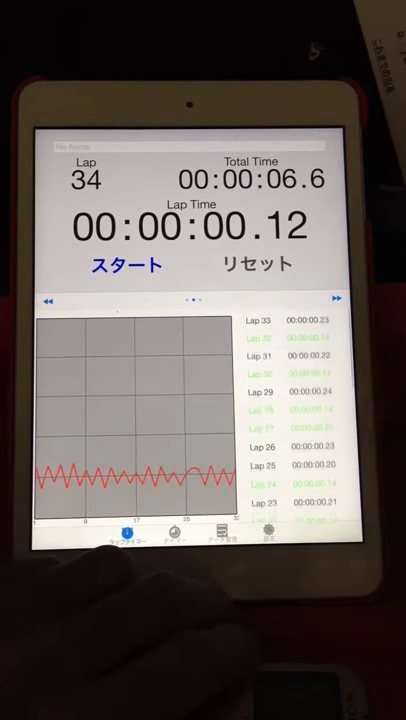